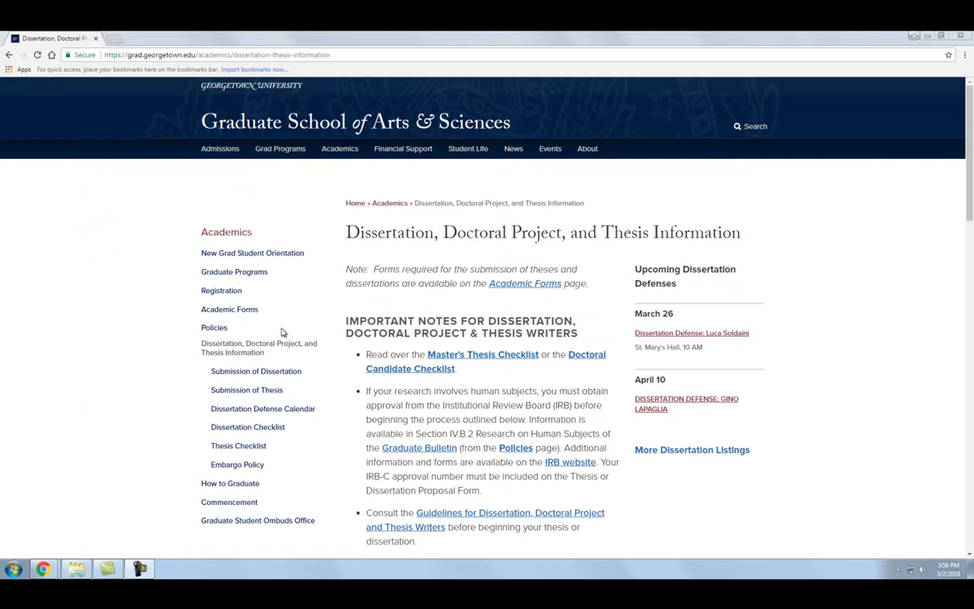
Go from Submission of Dissertation to the Submission of Thesis page and scroll through the master's steps
click(276, 373)
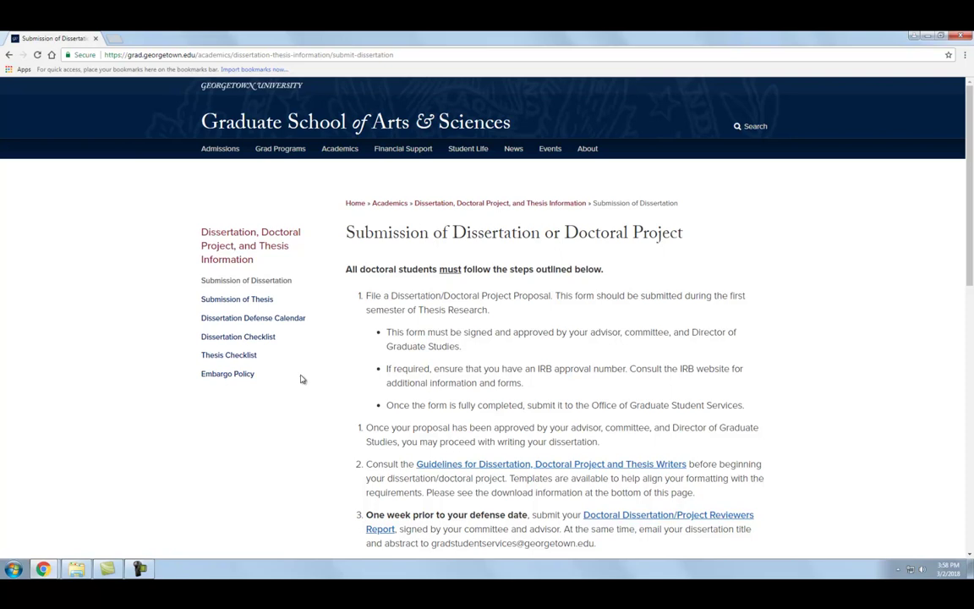
click(266, 301)
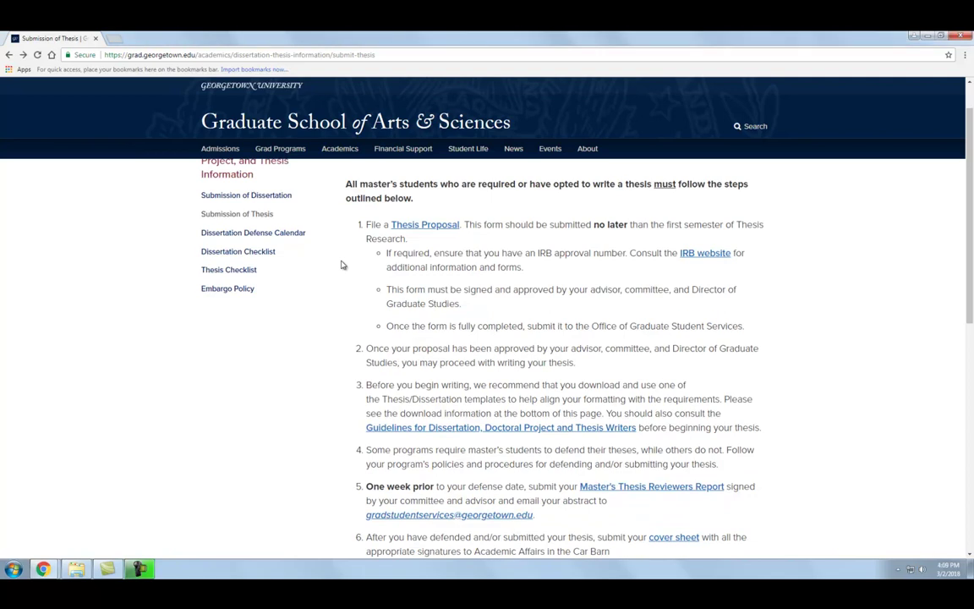
scroll(343, 265, down, 3)
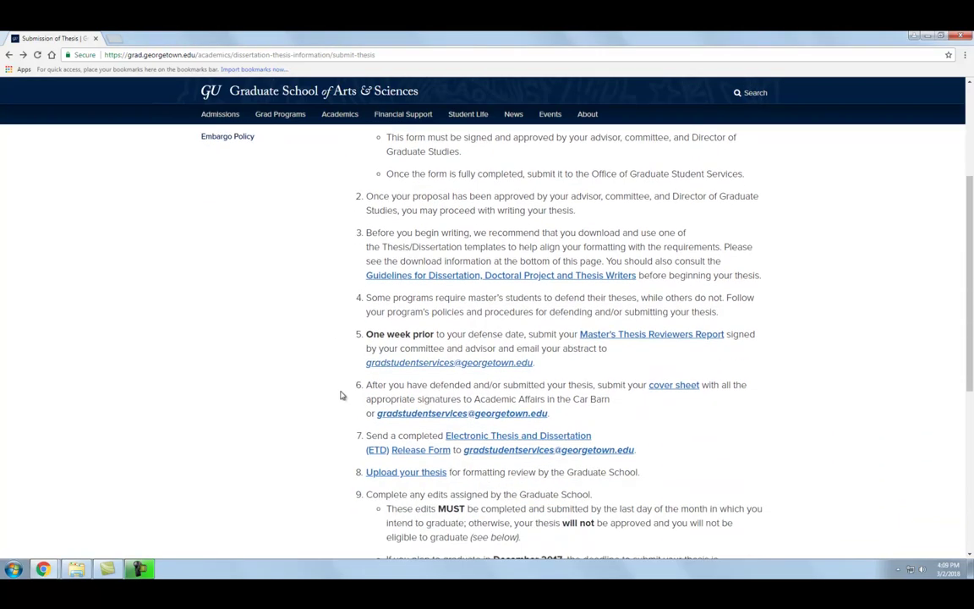
Follow the 'Upload your thesis' link to Georgetown's ProQuest ETD Administrator home page and scroll it
click(402, 477)
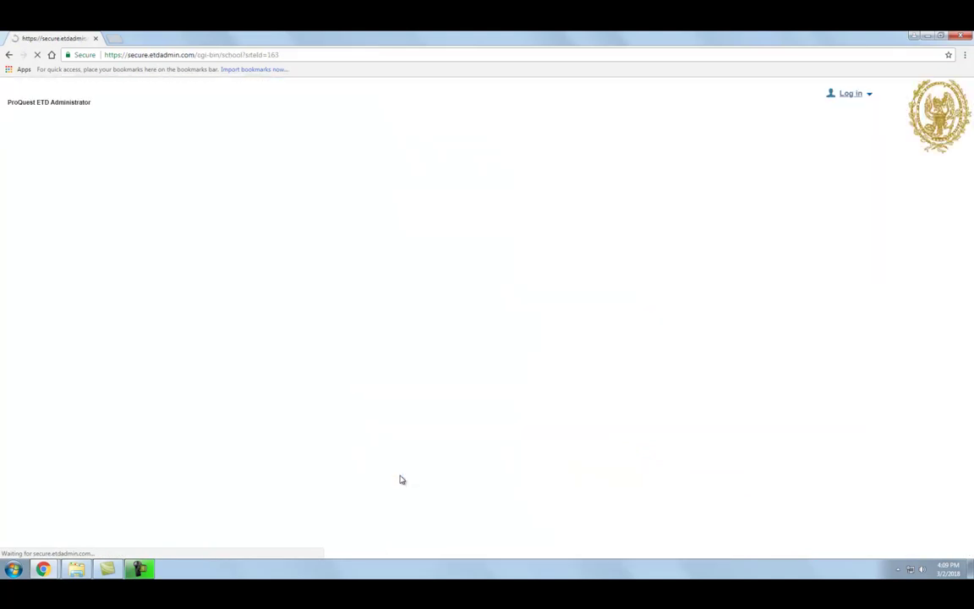
scroll(394, 448, down, 1)
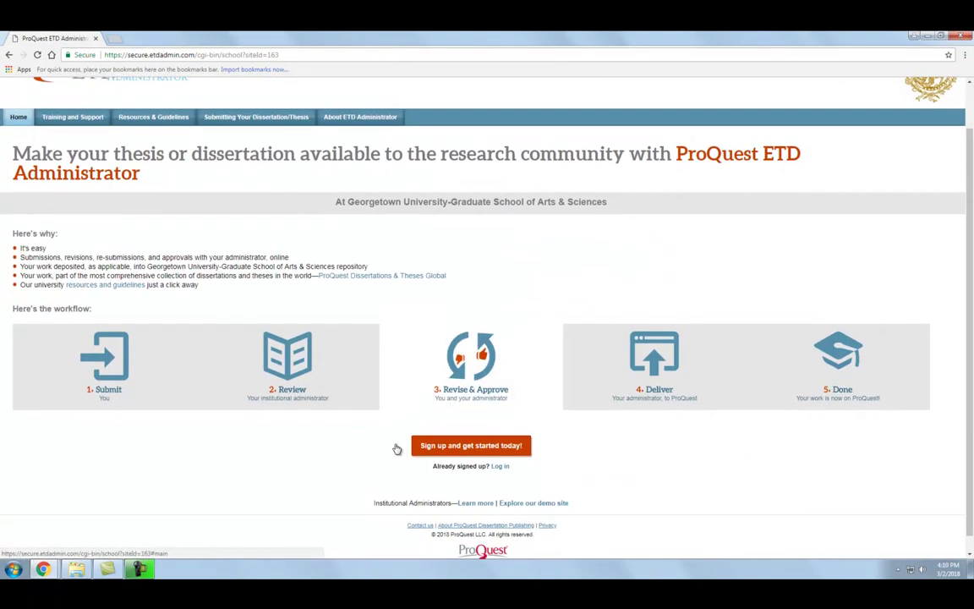
Choose 'Sign up and get started today!' and scroll the new student account form
click(503, 454)
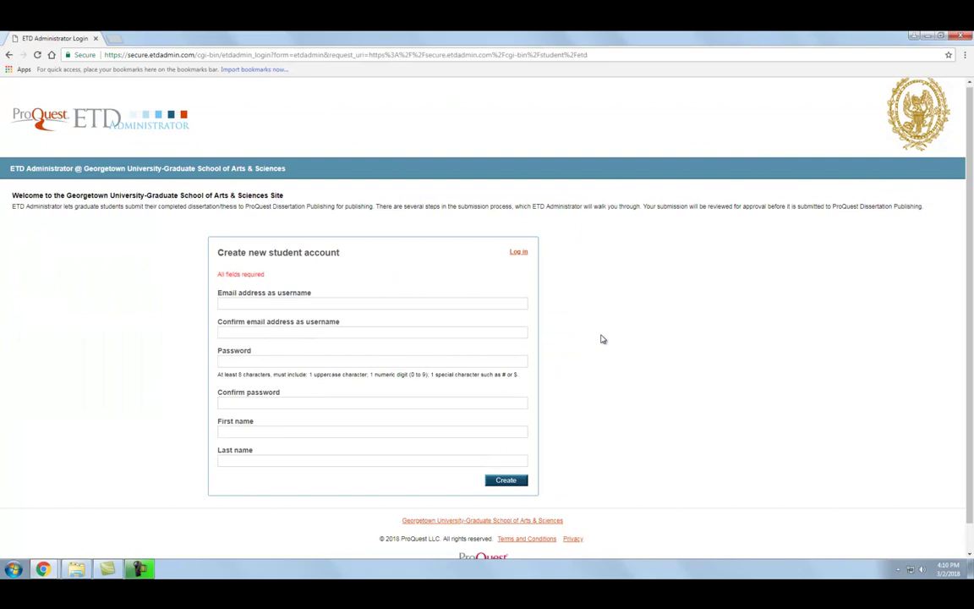
scroll(598, 344, down, 1)
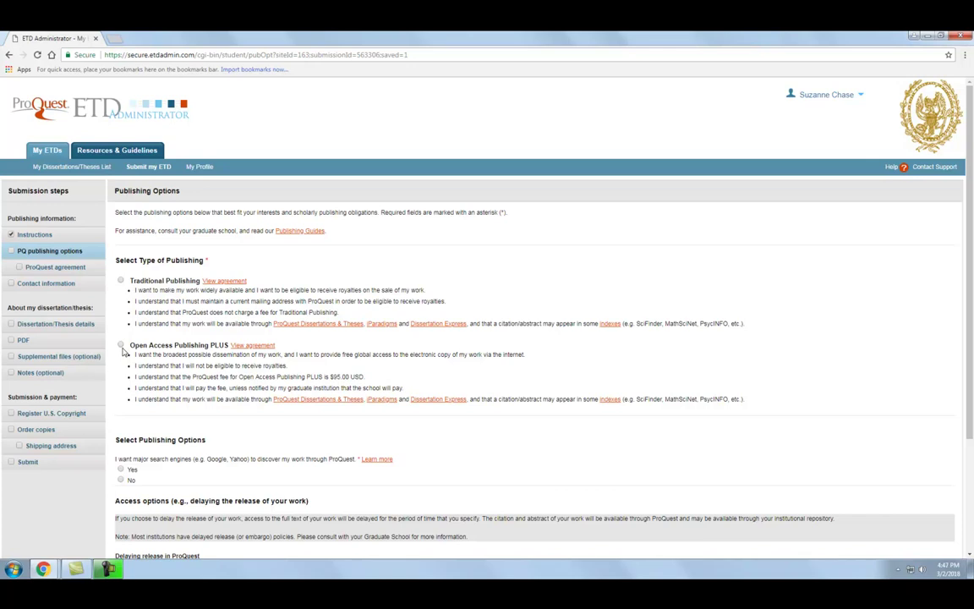
Pick Traditional Publishing and answer Yes to search-engine discovery through ProQuest
click(121, 282)
scroll(119, 332, down, 2)
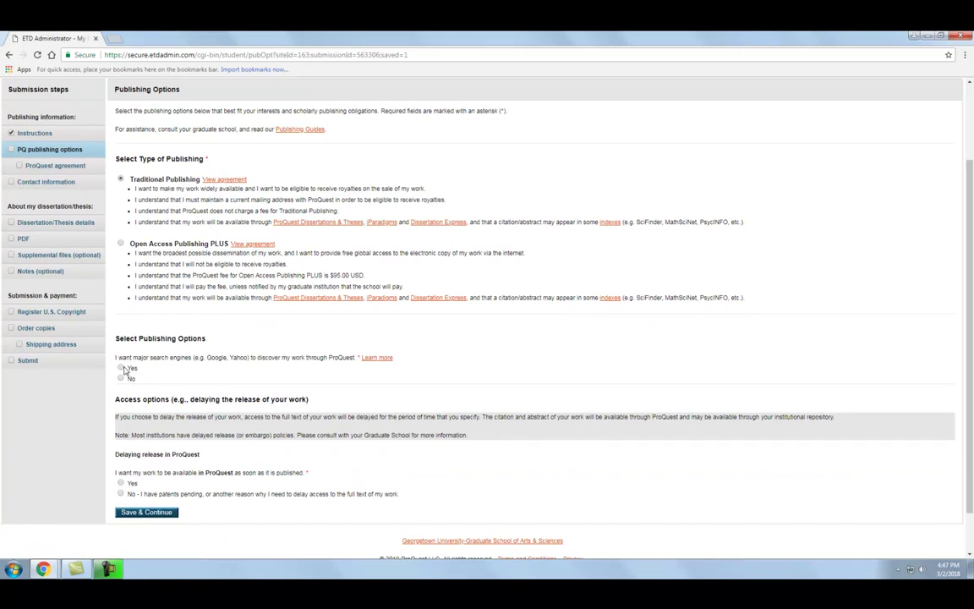
click(121, 368)
scroll(178, 383, down, 1)
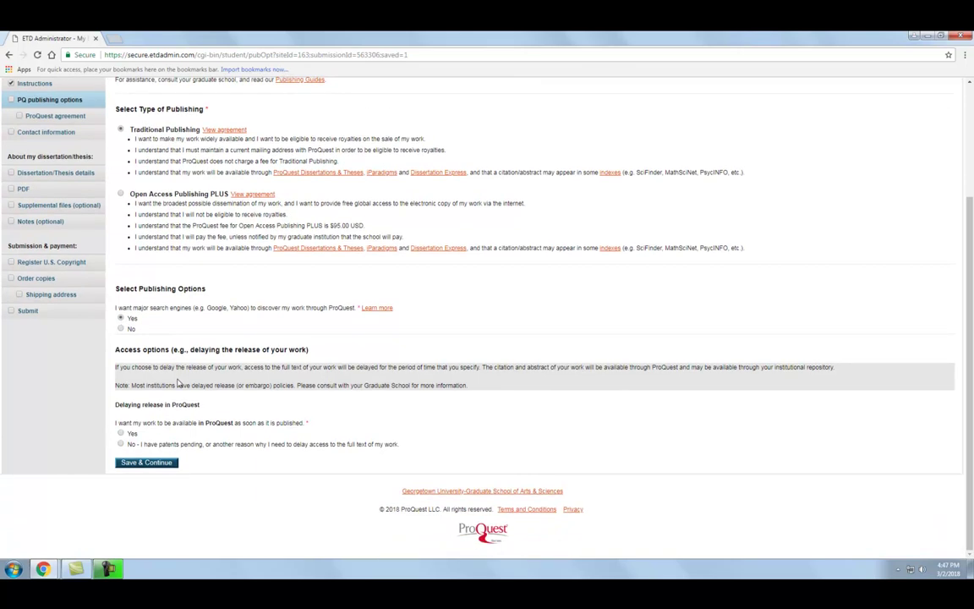
Set the work's release to immediately available, without delay, and save the publishing options
click(121, 445)
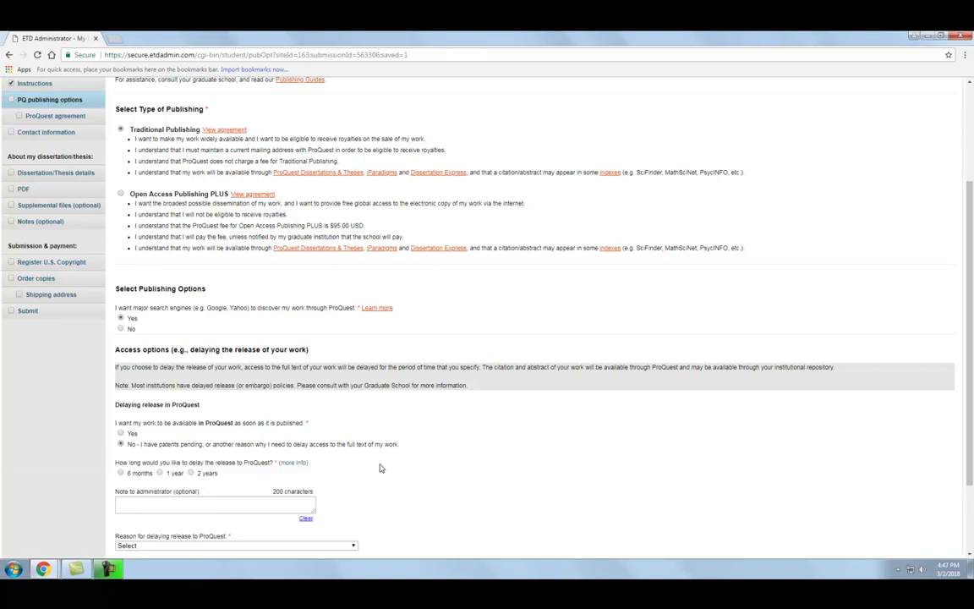
scroll(380, 468, down, 3)
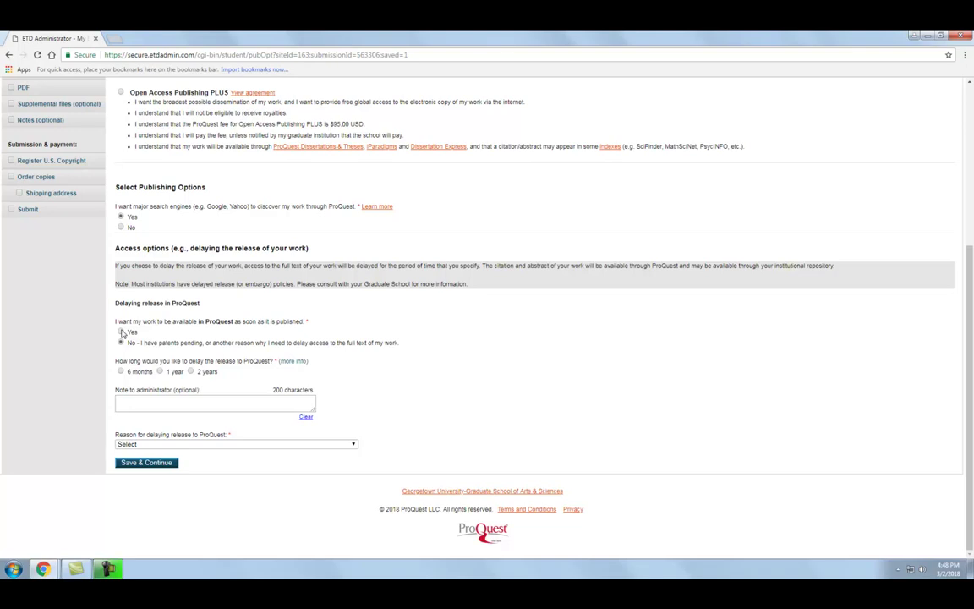
click(121, 332)
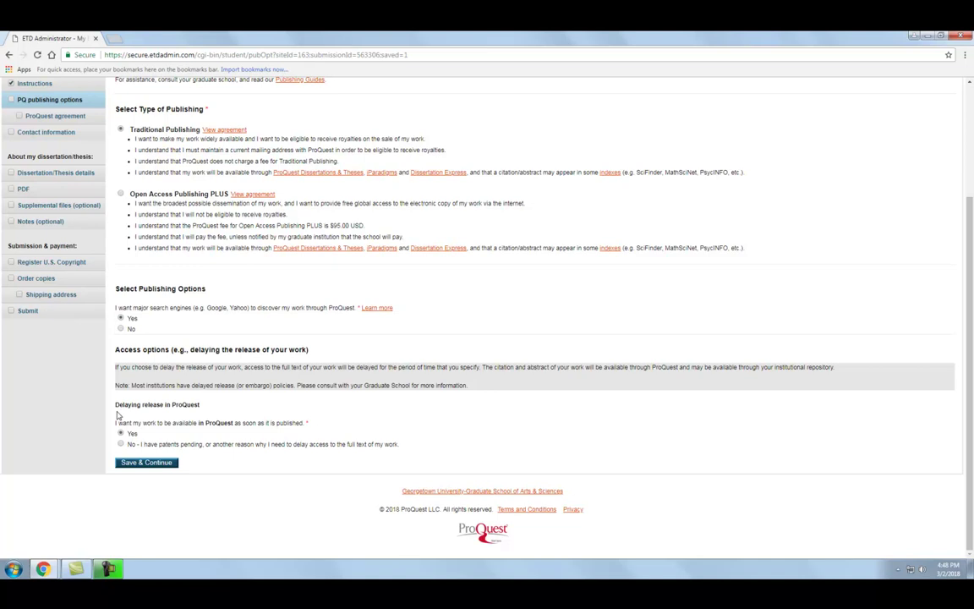
click(132, 466)
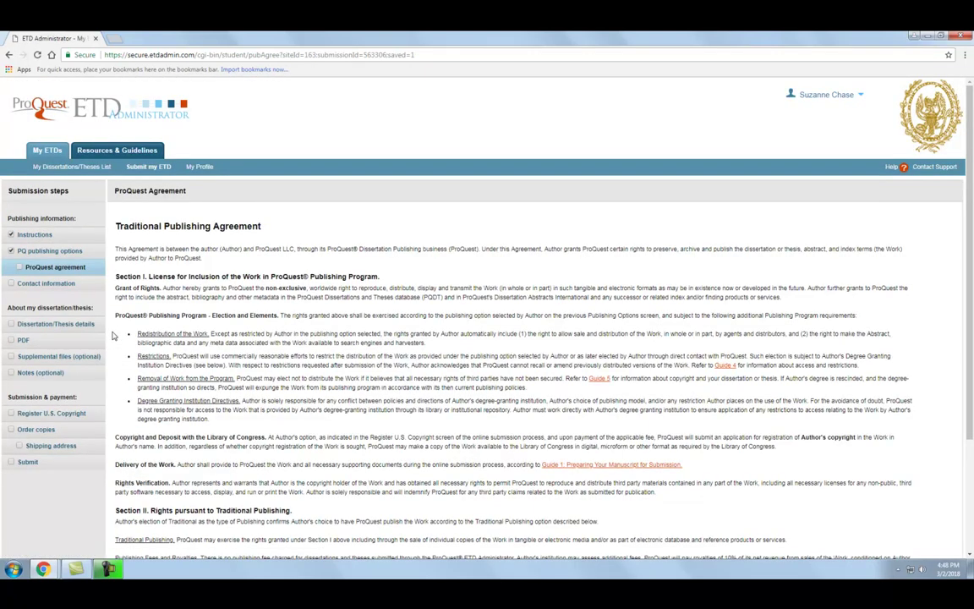
Scroll to the end of the Traditional Publishing Agreement and accept it
scroll(113, 336, down, 1)
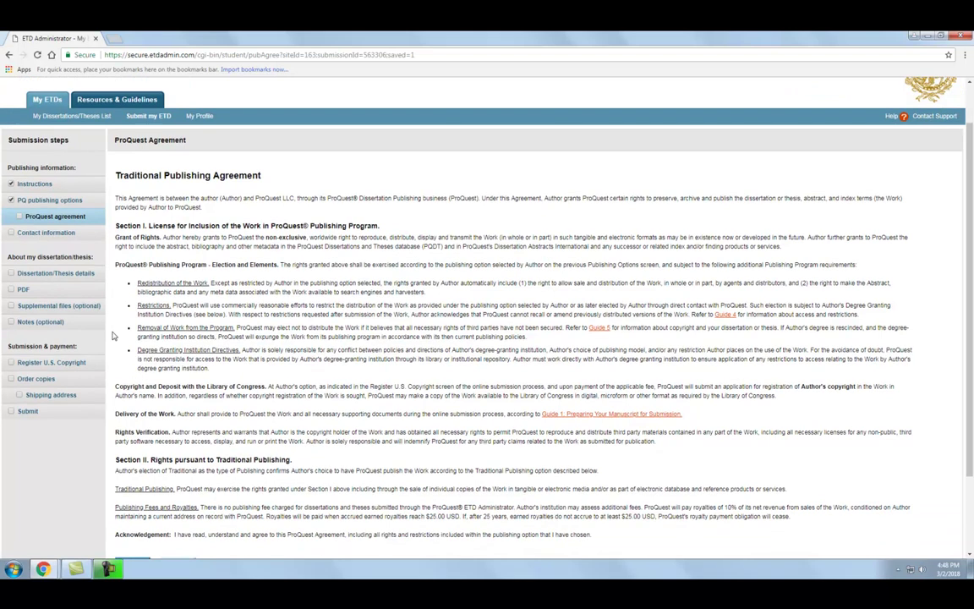
scroll(112, 335, down, 2)
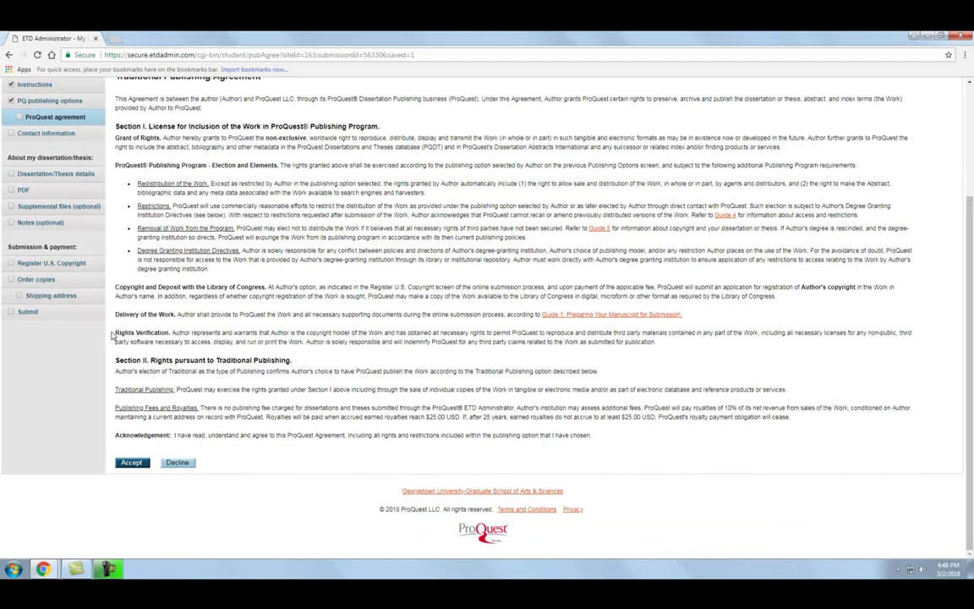
click(133, 463)
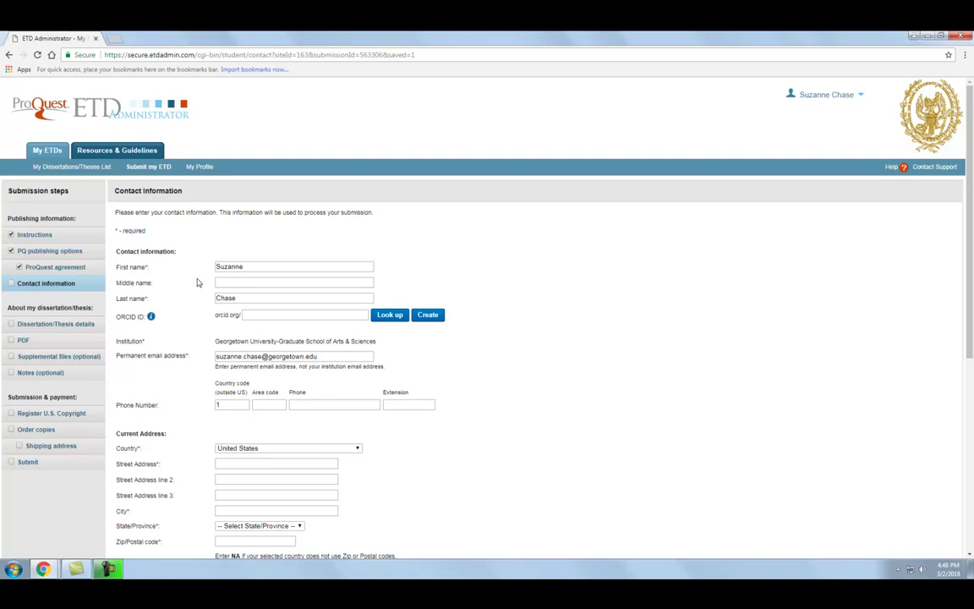
Scroll to the contact address fields and select the current street address box, leaving it empty
scroll(198, 282, down, 1)
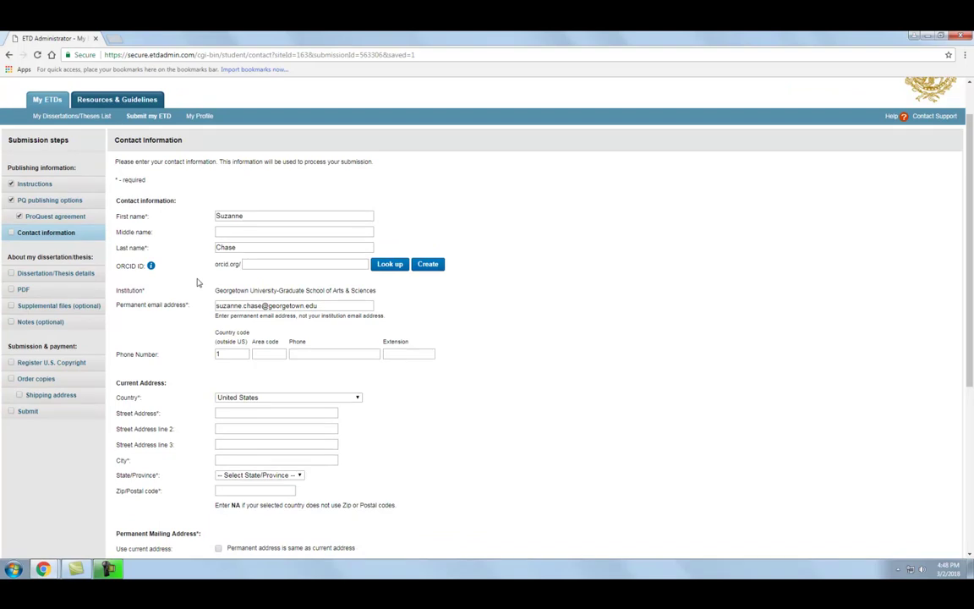
scroll(198, 282, down, 2)
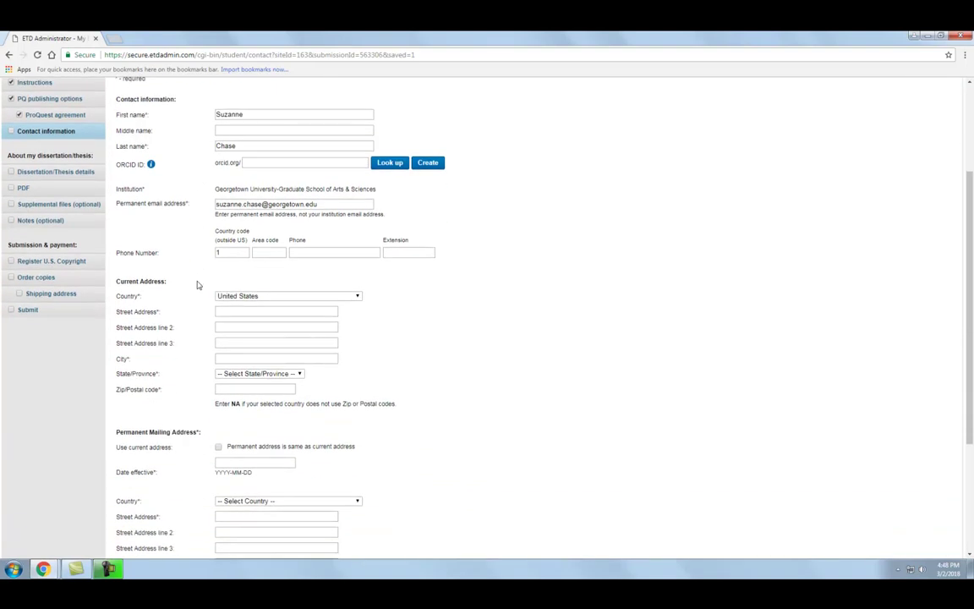
click(236, 310)
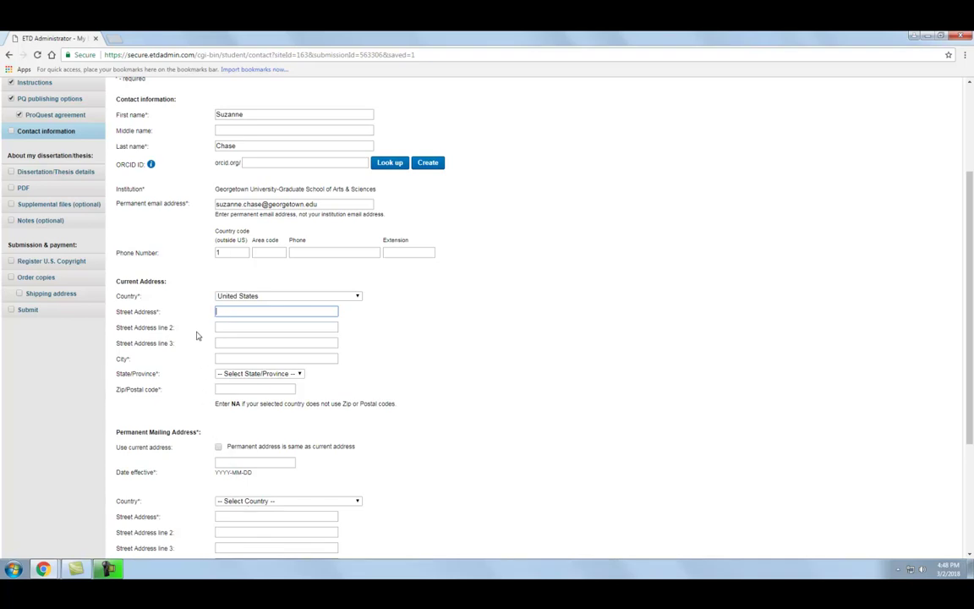
scroll(196, 335, up, 3)
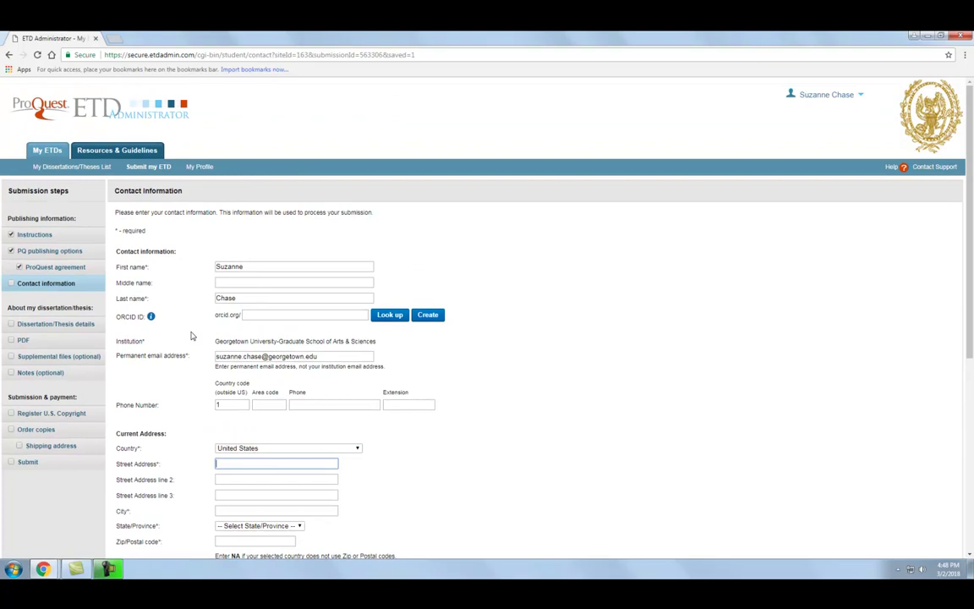
mouse_move(153, 318)
Try saving the contact information, dismiss the missing-fields alert, and go to Dissertation/Thesis details
scroll(422, 335, down, 4)
scroll(416, 338, down, 3)
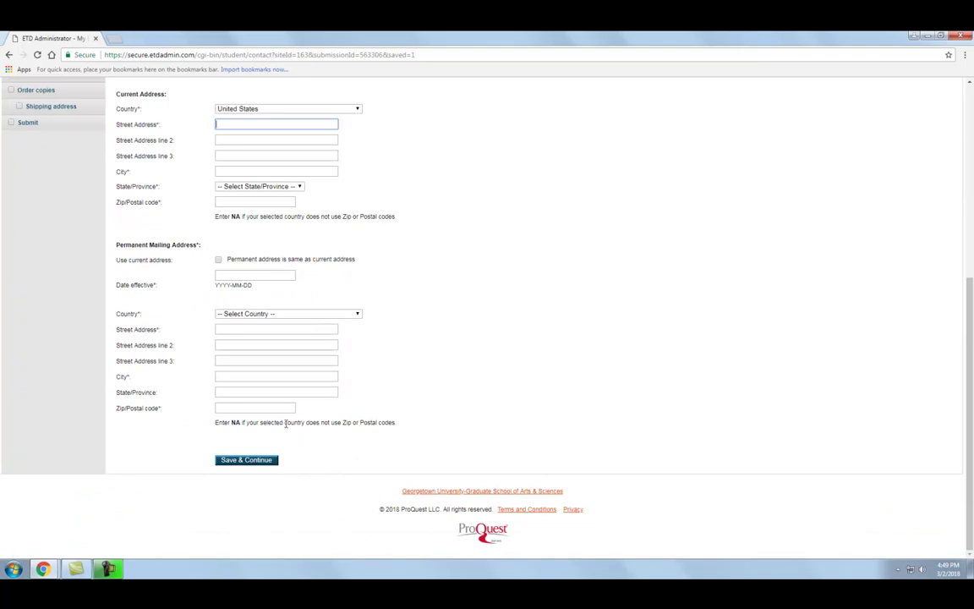
click(245, 460)
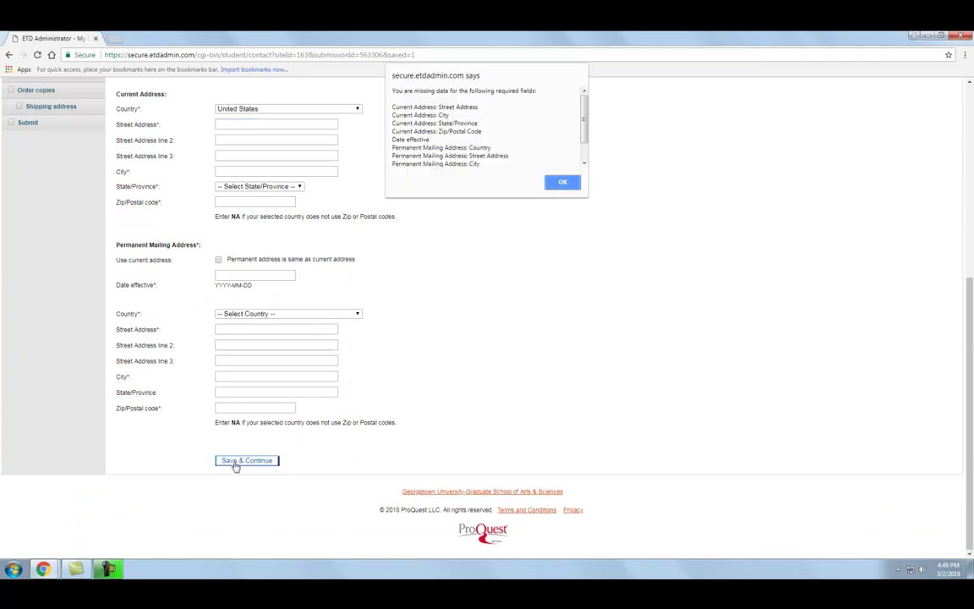
click(562, 183)
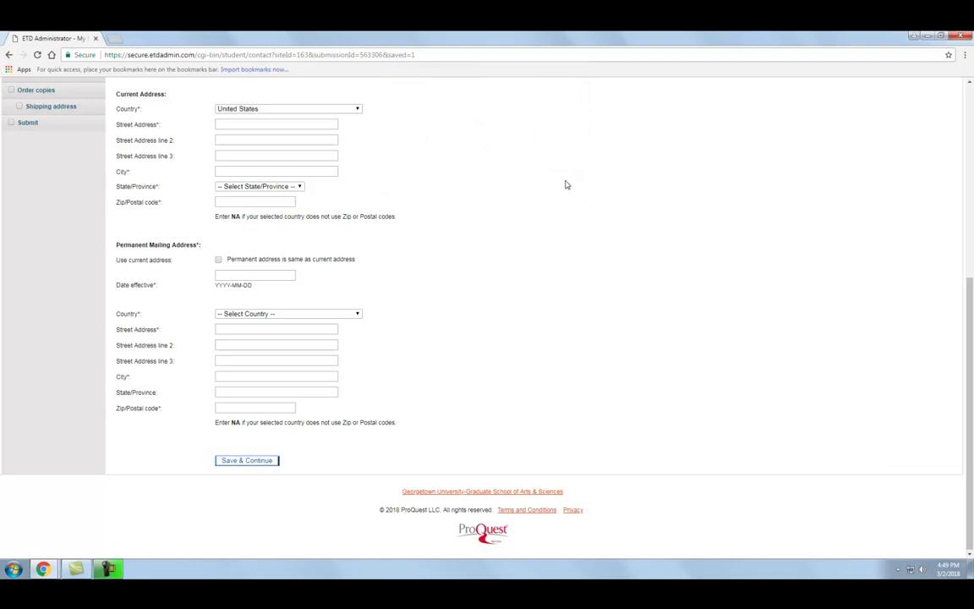
scroll(155, 203, up, 3)
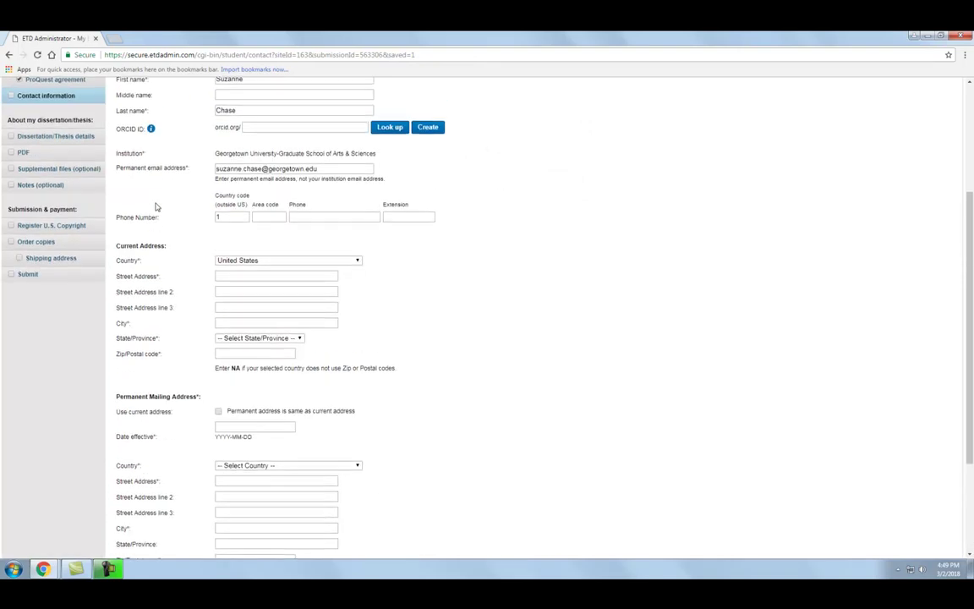
scroll(155, 206, up, 2)
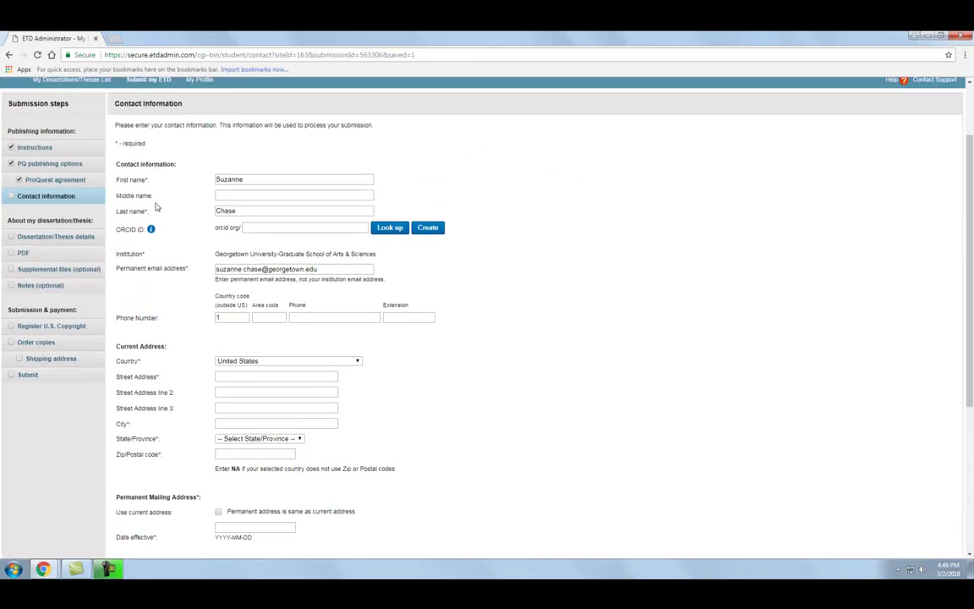
click(76, 237)
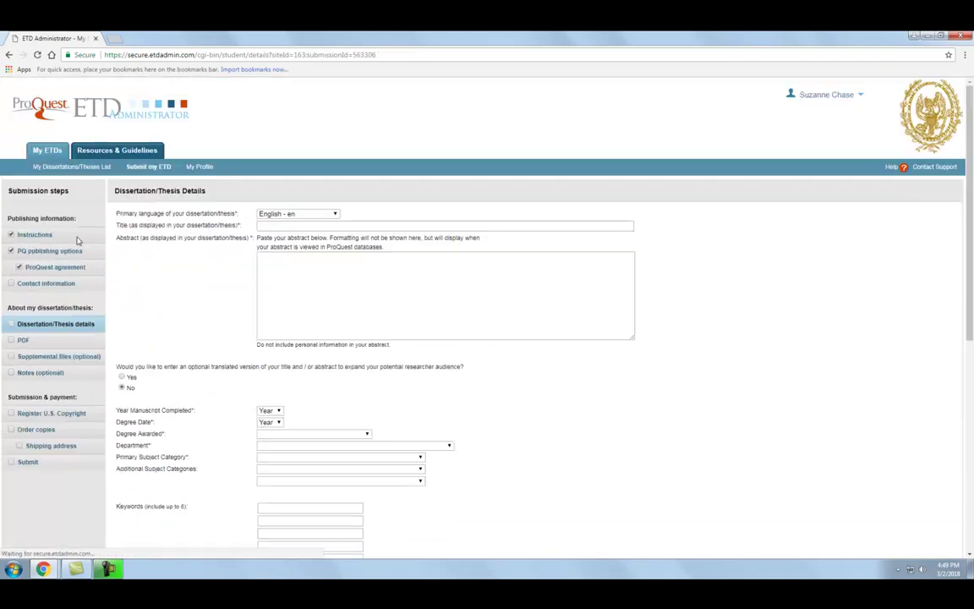
click(283, 269)
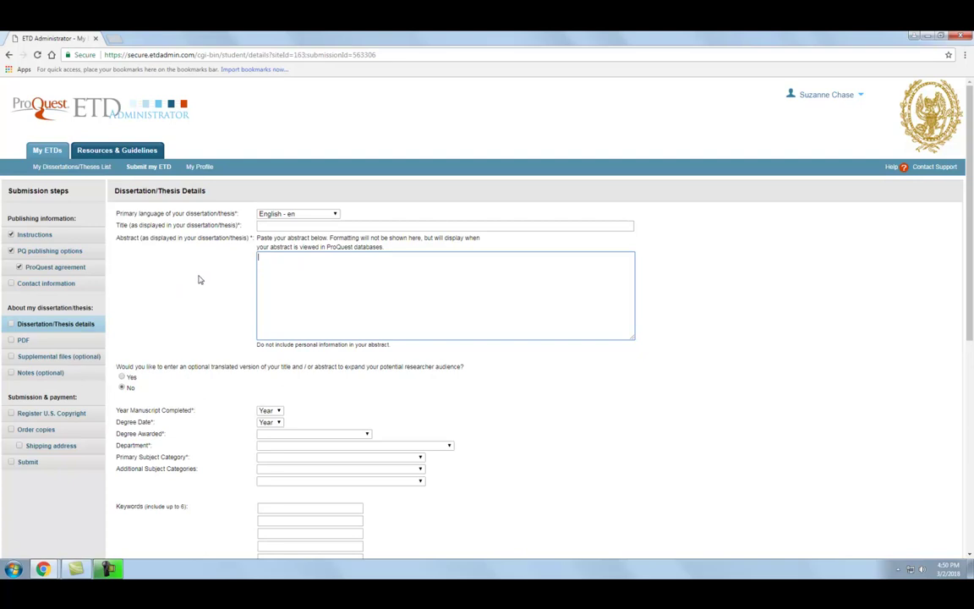
click(265, 227)
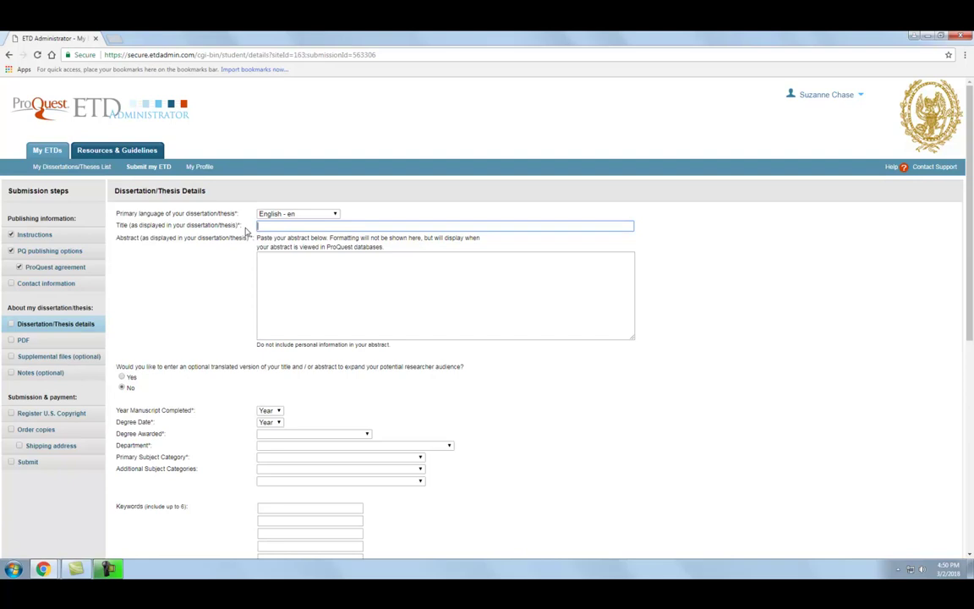
scroll(246, 229, down, 4)
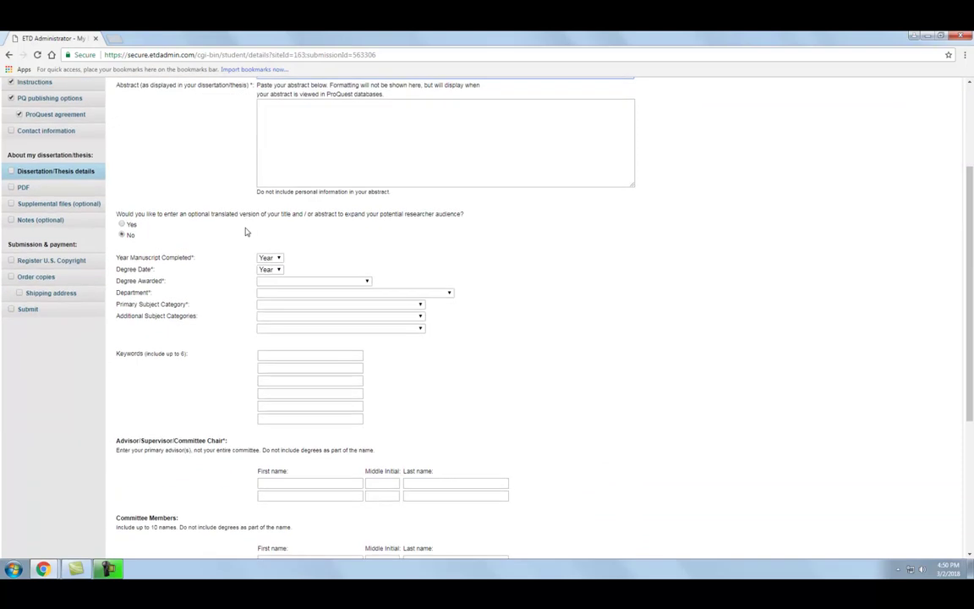
scroll(246, 229, down, 1)
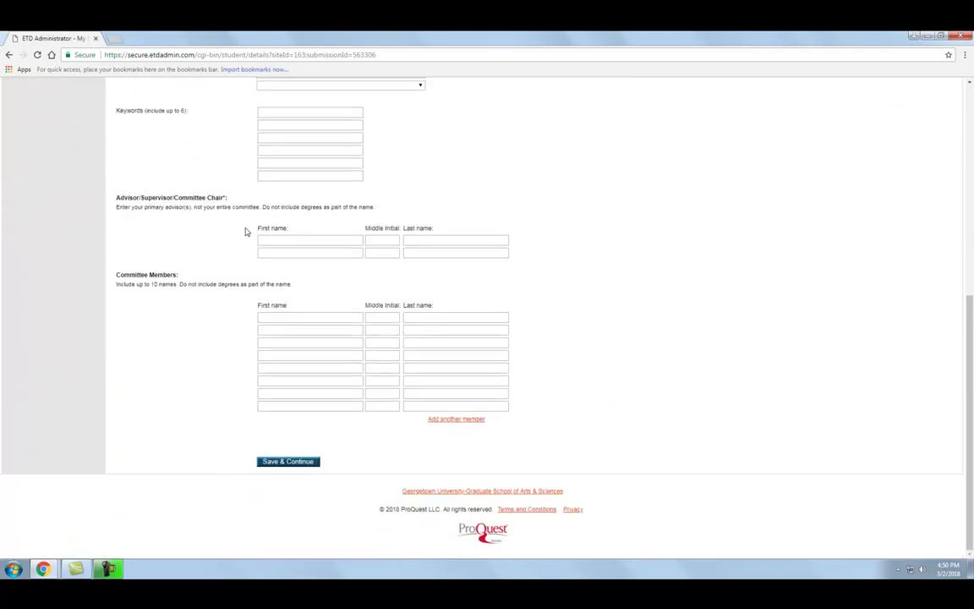
click(279, 461)
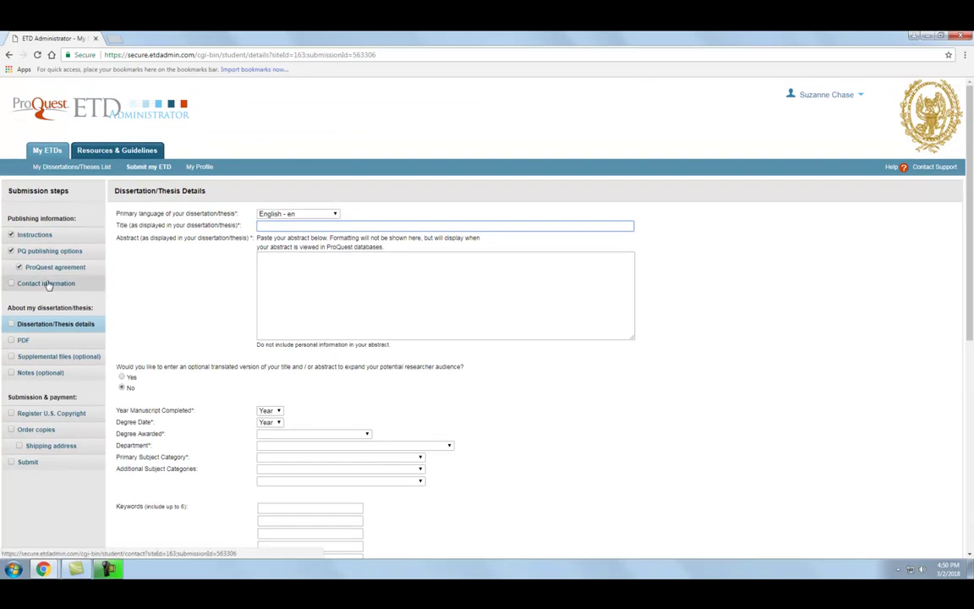
On the PDF step, upload Lastname_Title_2017.pdf (82.2 KB) from the Desktop
click(21, 343)
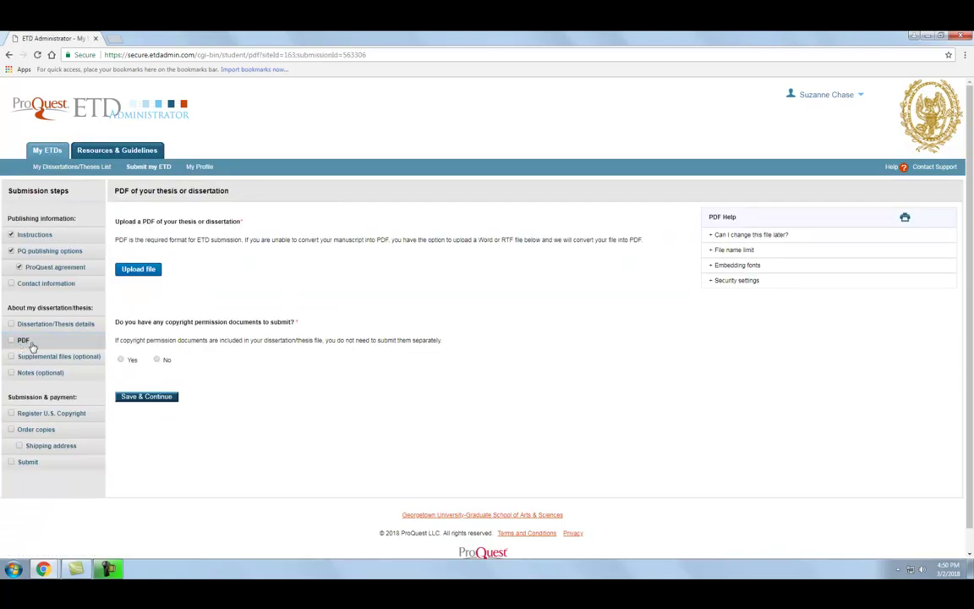
click(138, 269)
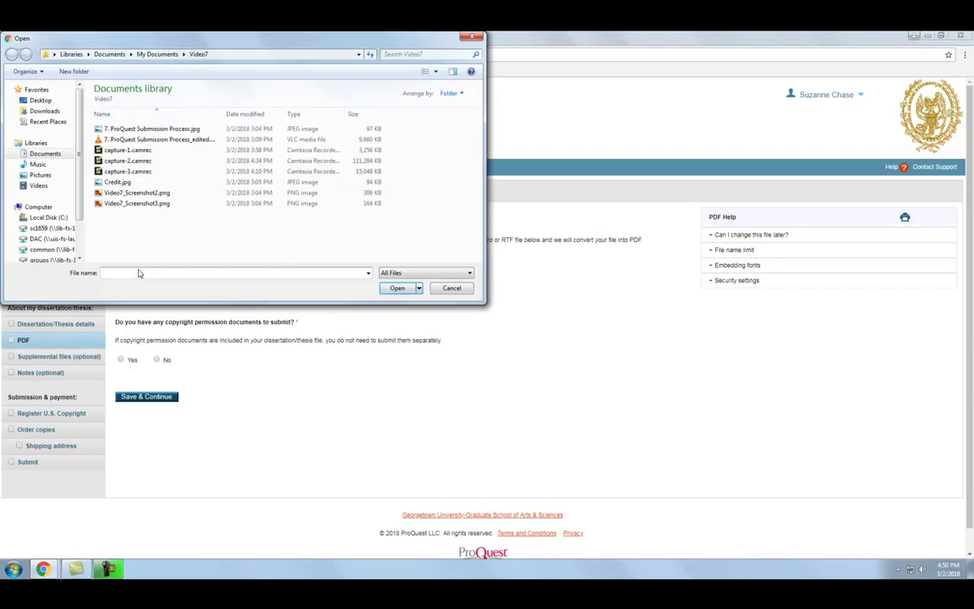
click(46, 101)
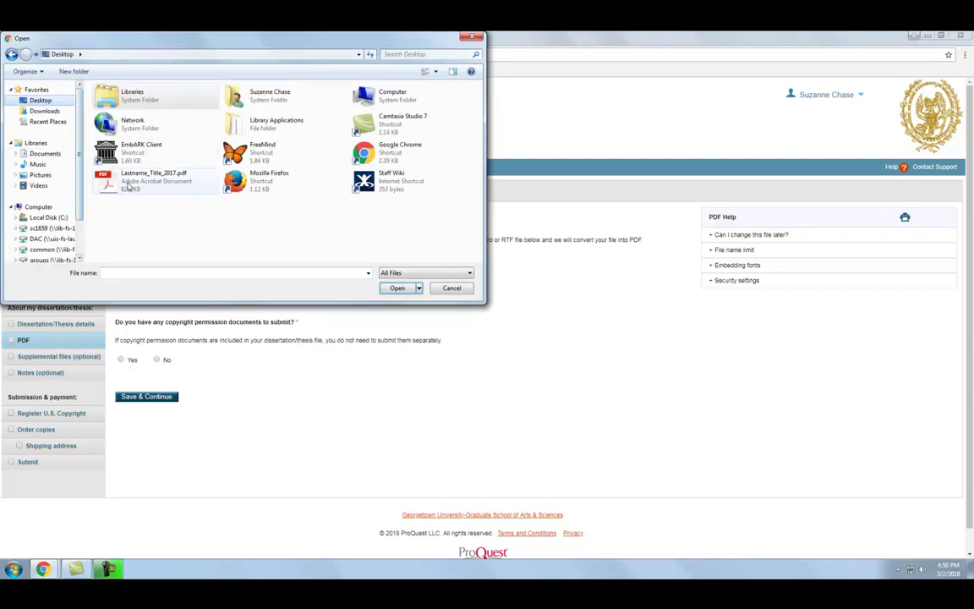
click(152, 178)
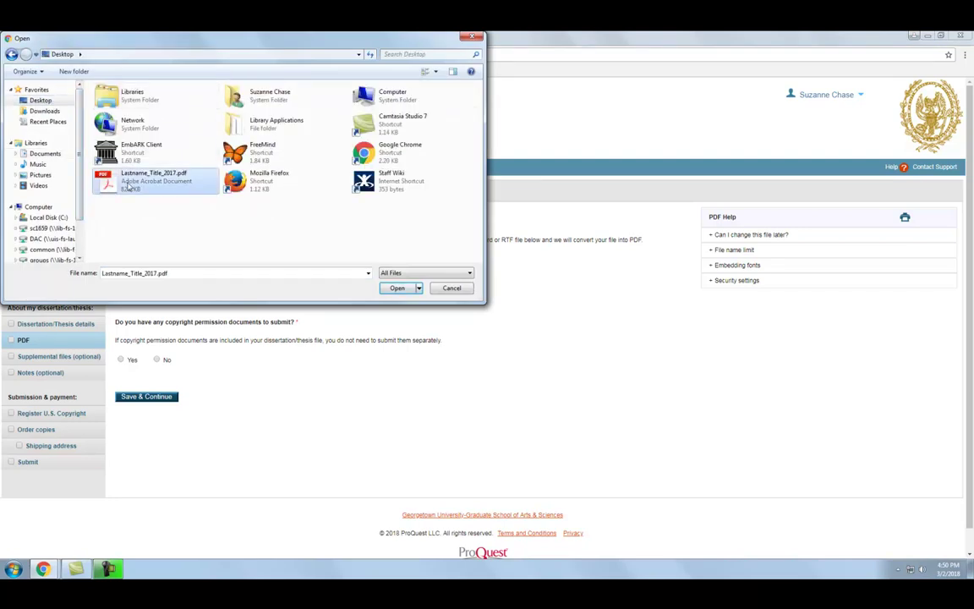
click(397, 288)
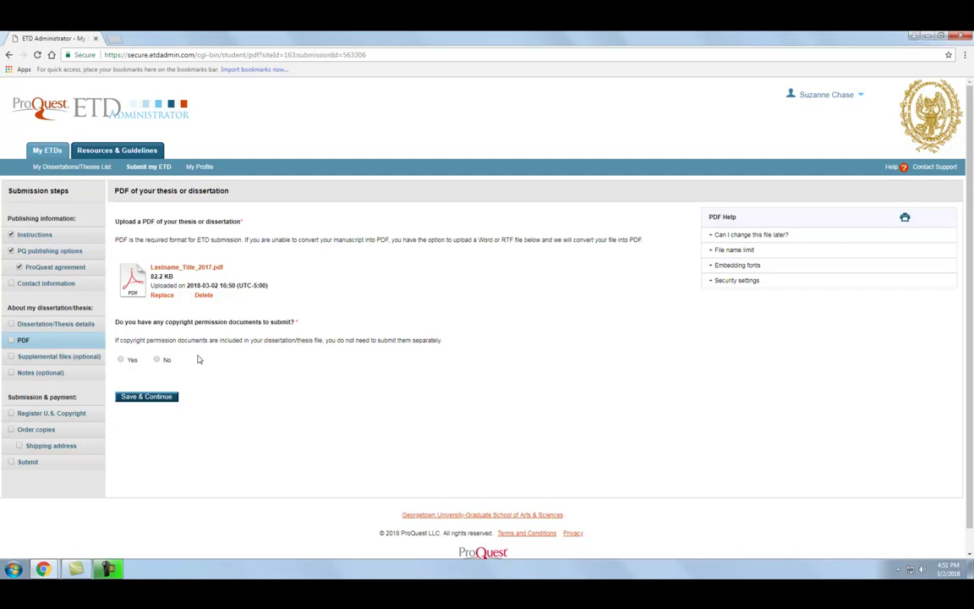
Set the copyright permission documents answer to No, then go to Supplemental files
click(120, 360)
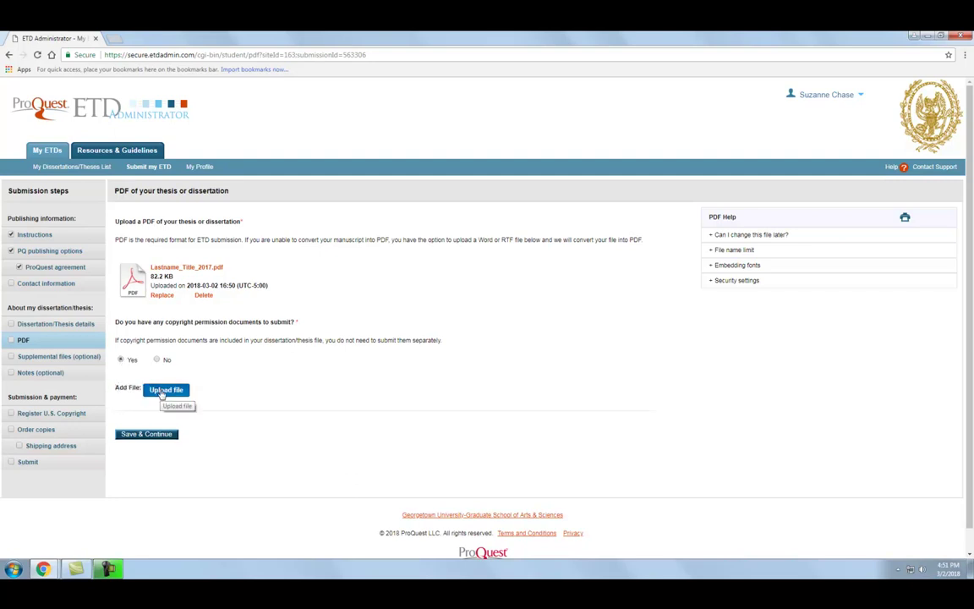
click(157, 360)
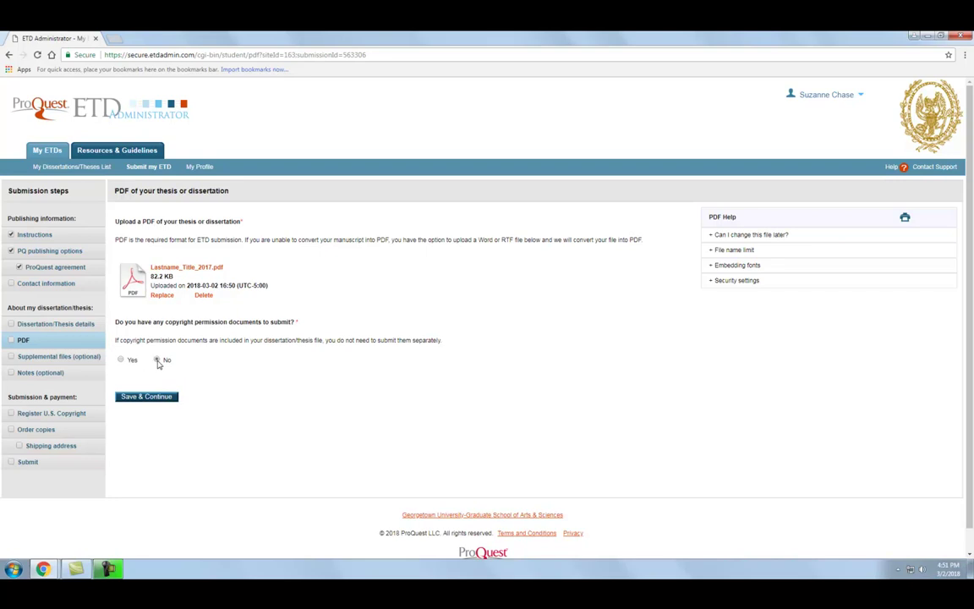
click(99, 361)
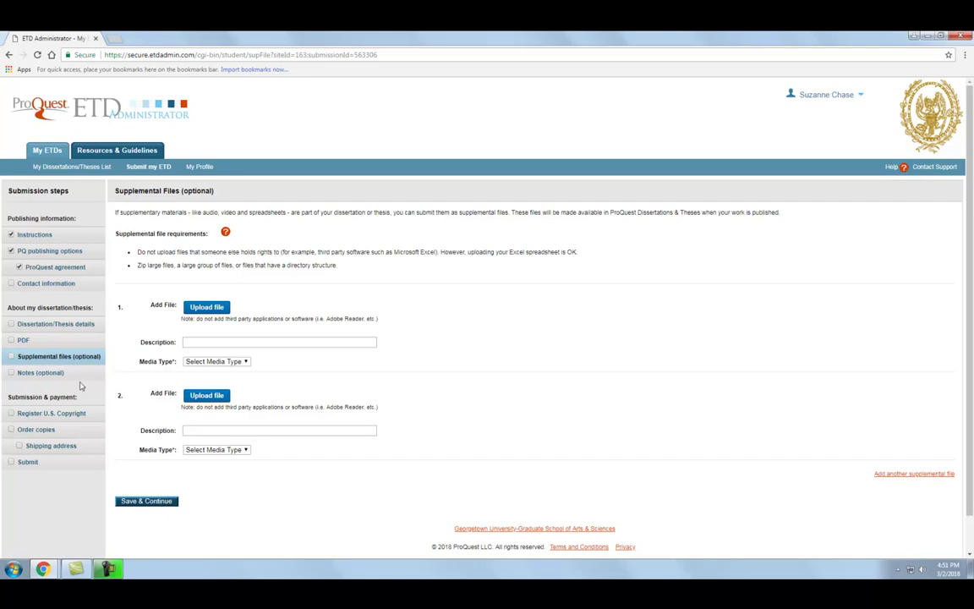
Visit Notes to Administrator, leave the note blank, and continue to Register U.S. Copyright
click(56, 375)
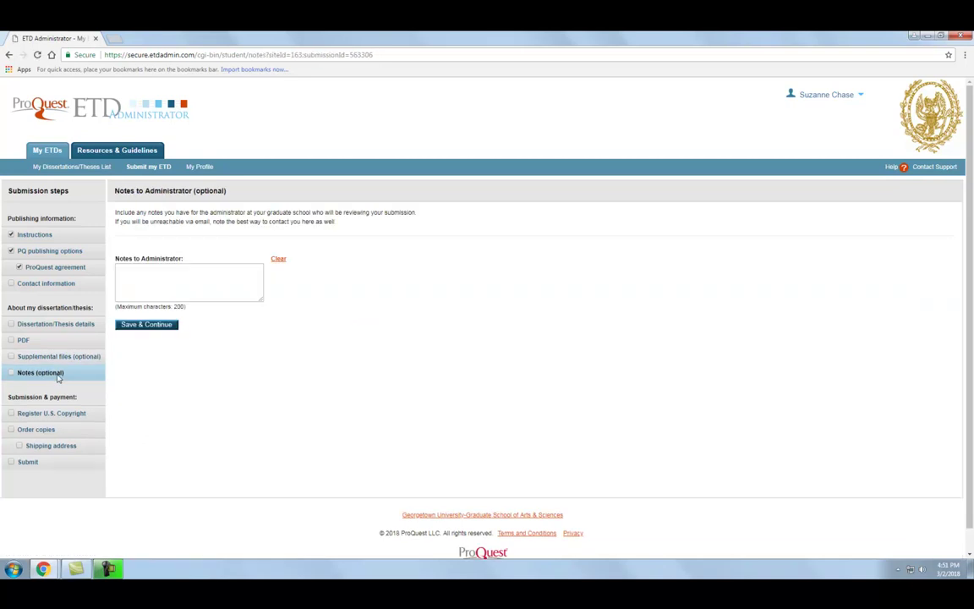
click(145, 276)
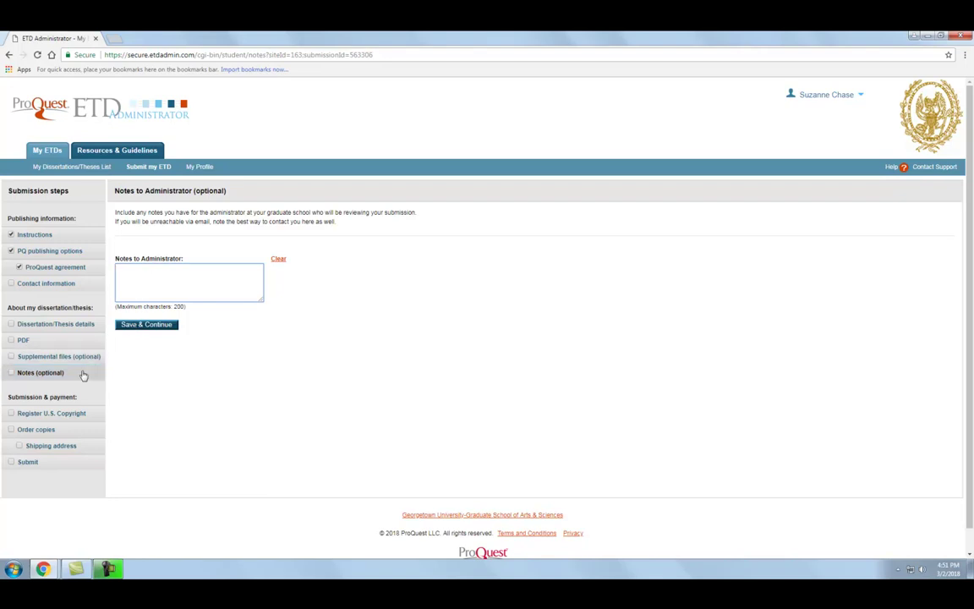
click(67, 416)
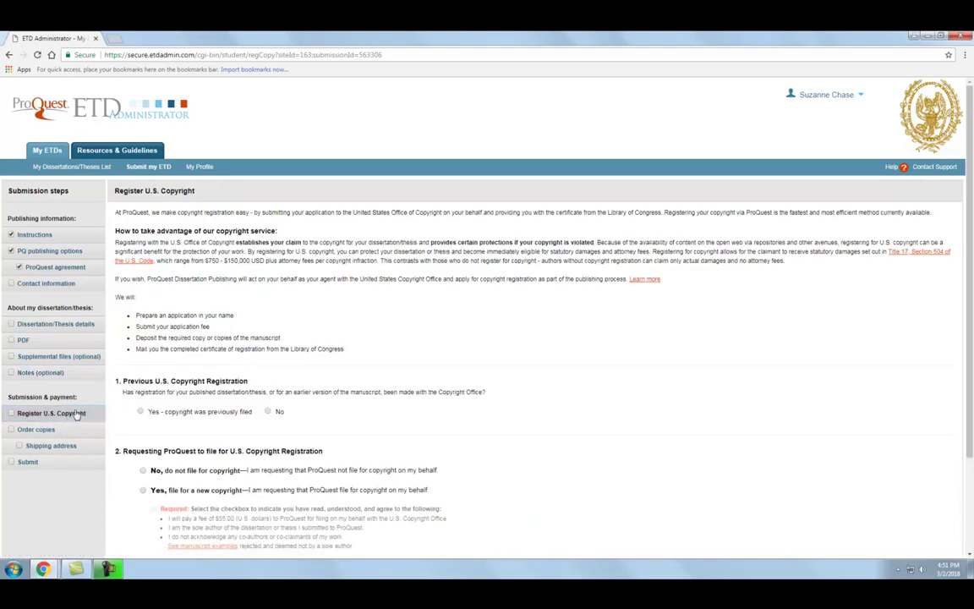
Set copyright filing to 'No, do not file' and head to the Order Copies step
scroll(121, 358, down, 1)
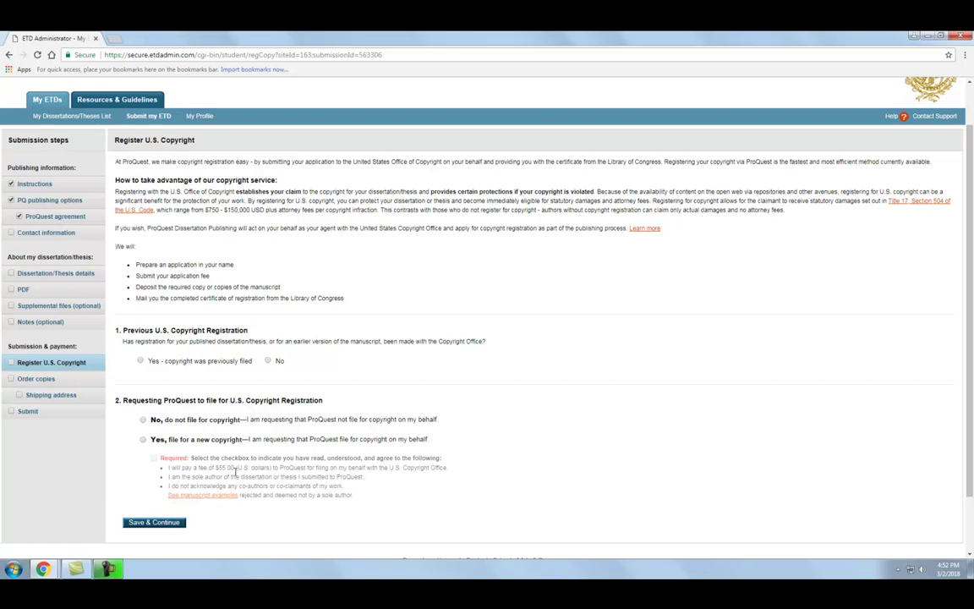
click(143, 439)
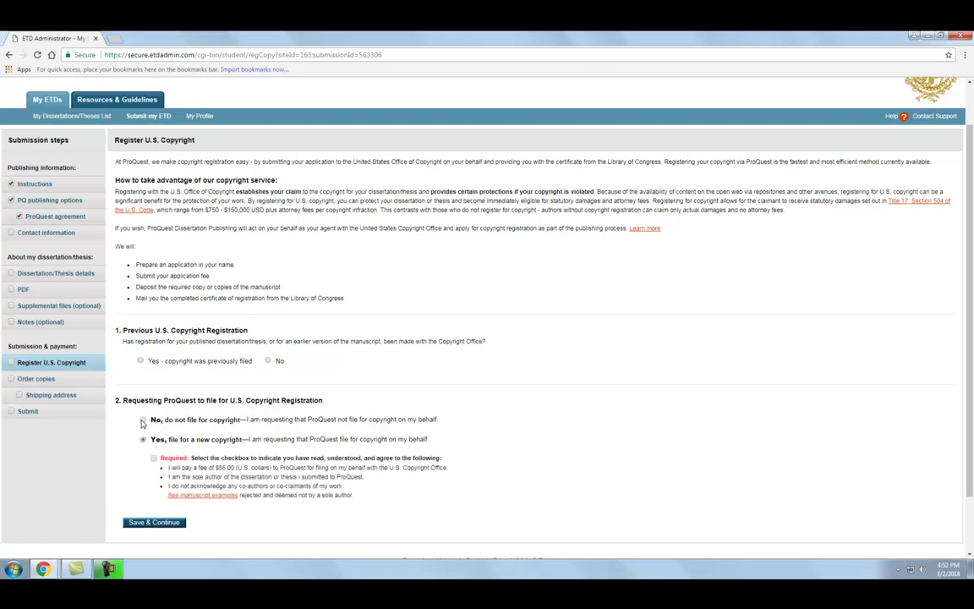
click(143, 420)
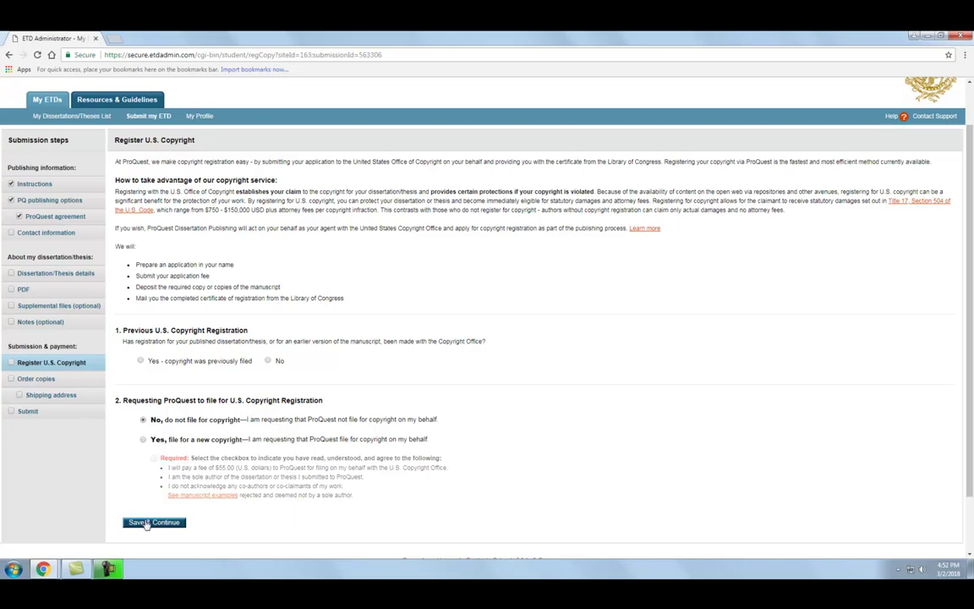
click(46, 386)
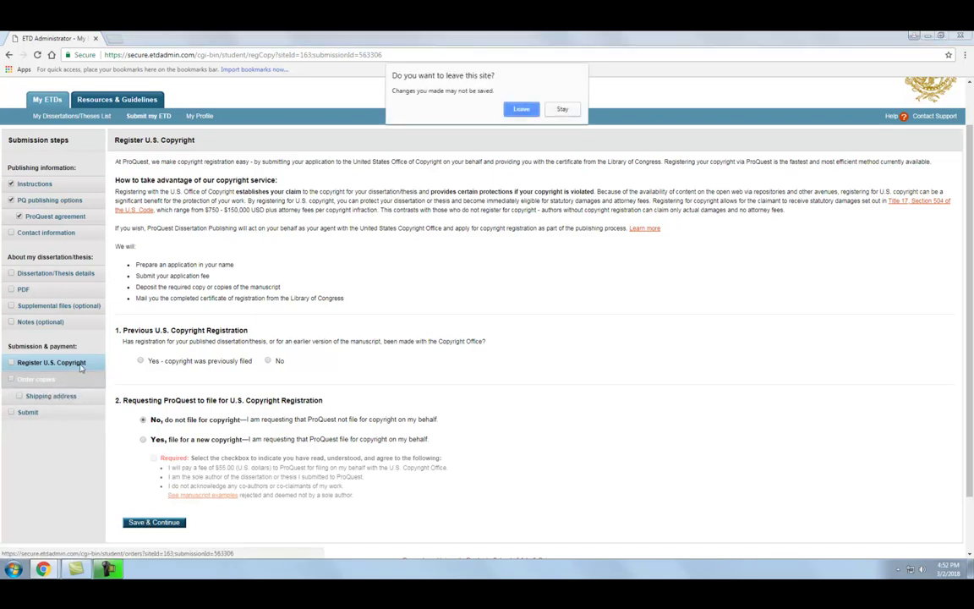
Confirm leaving, review the 6x9 softcover and other copy prices without ordering, then go to Shipping Address
click(521, 108)
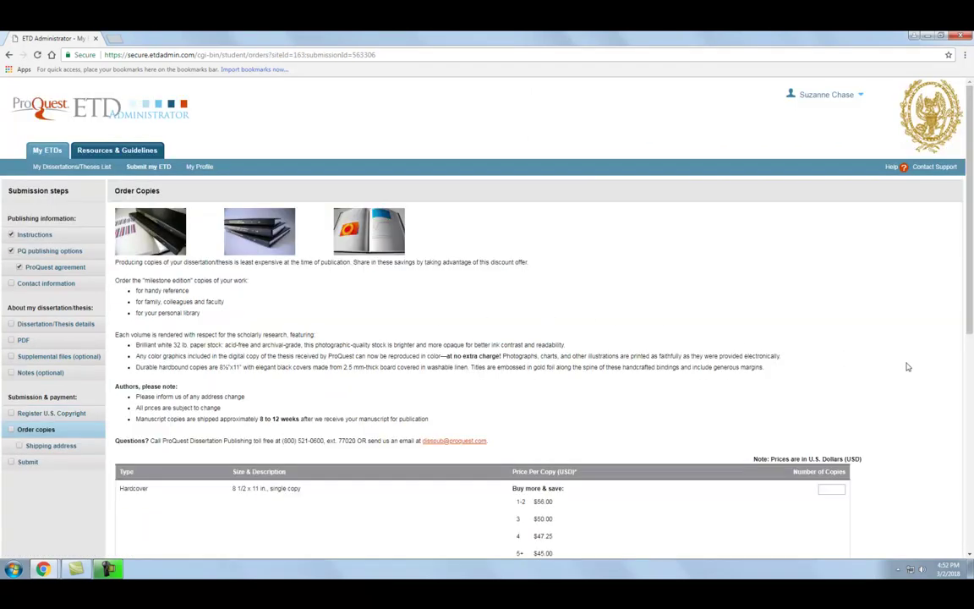
scroll(906, 363, down, 2)
scroll(907, 366, down, 3)
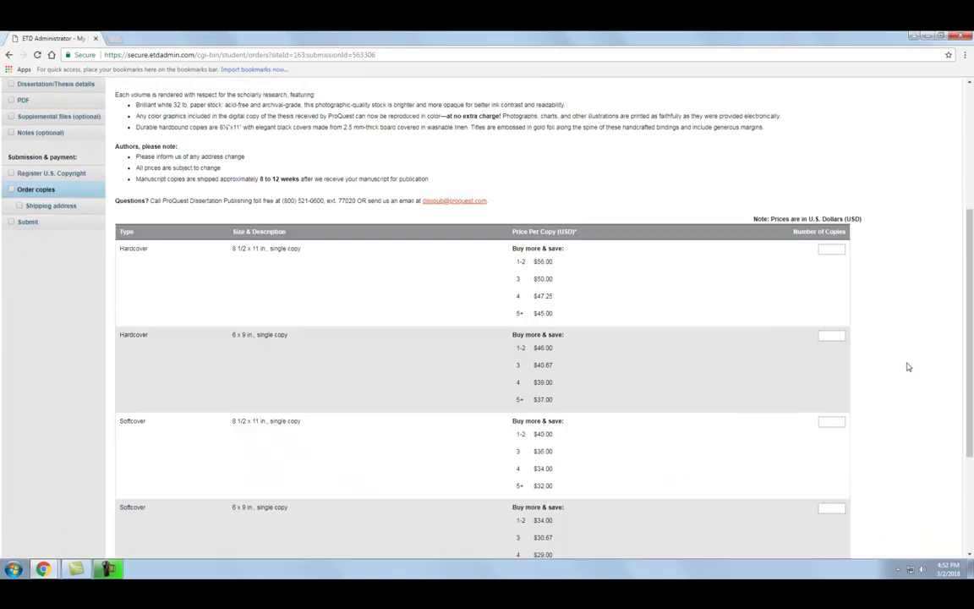
scroll(907, 366, down, 2)
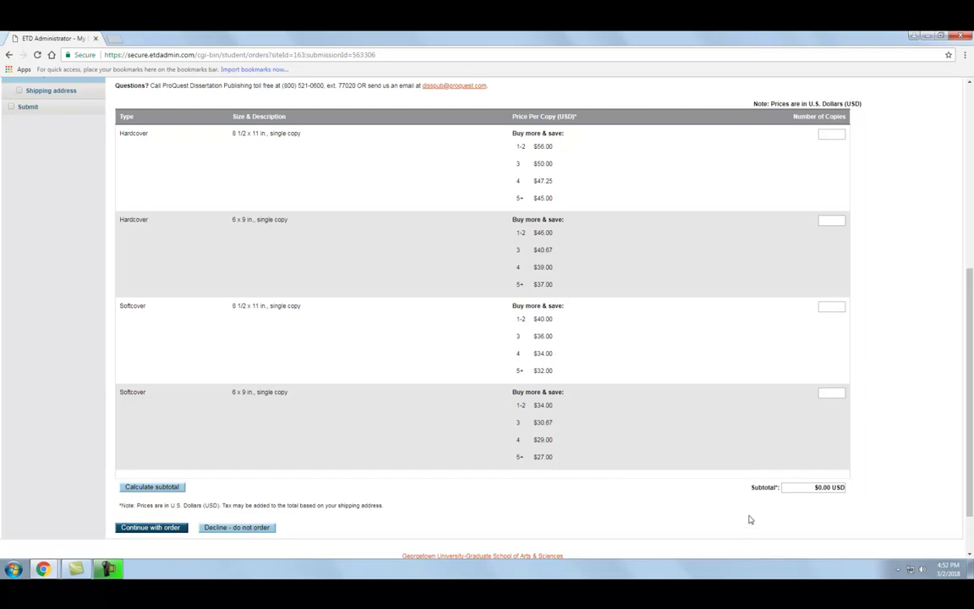
click(834, 392)
scroll(105, 515, up, 5)
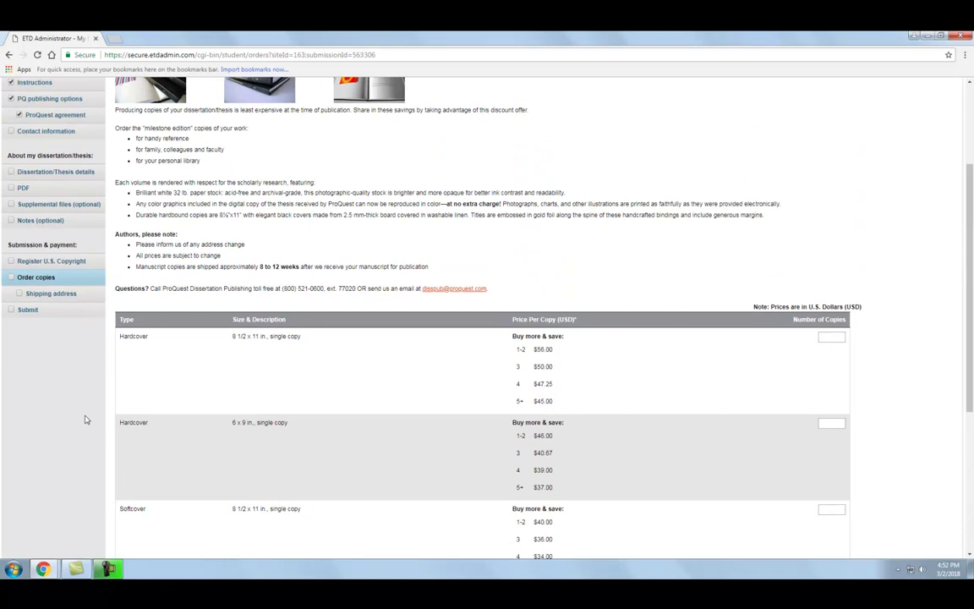
click(73, 296)
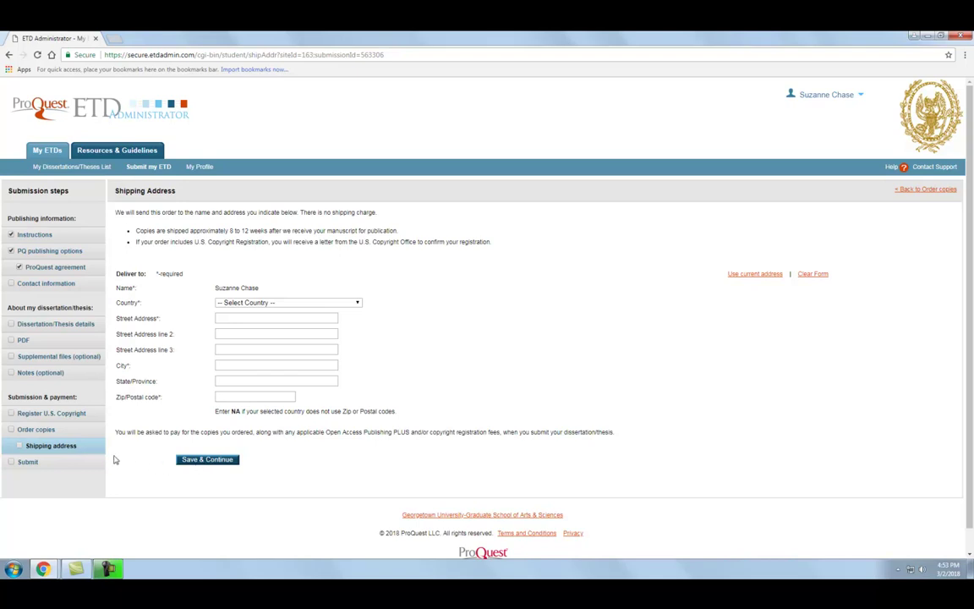
Leave the shipping country and address blank and move on to the final Submit step
click(29, 462)
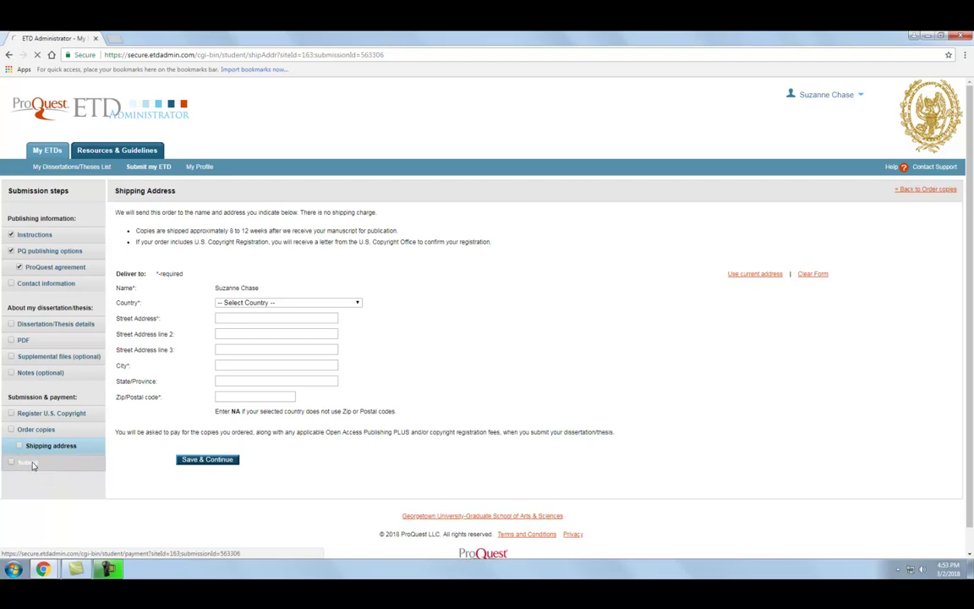